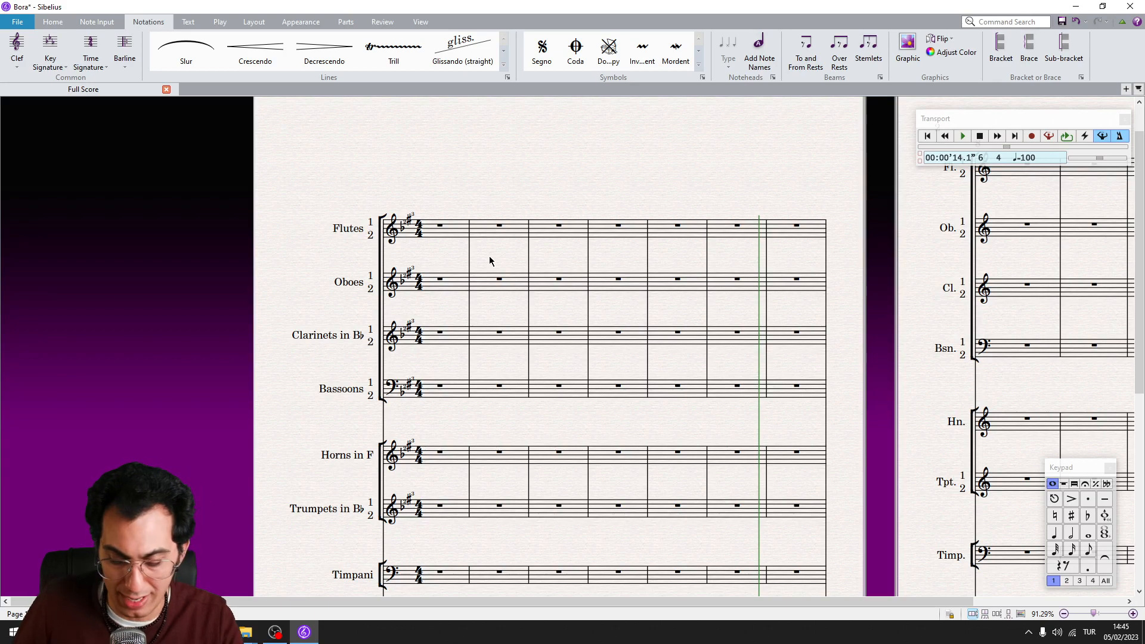
# Look through the key signature gallery and leave it without choosing a key
pyautogui.press('k')
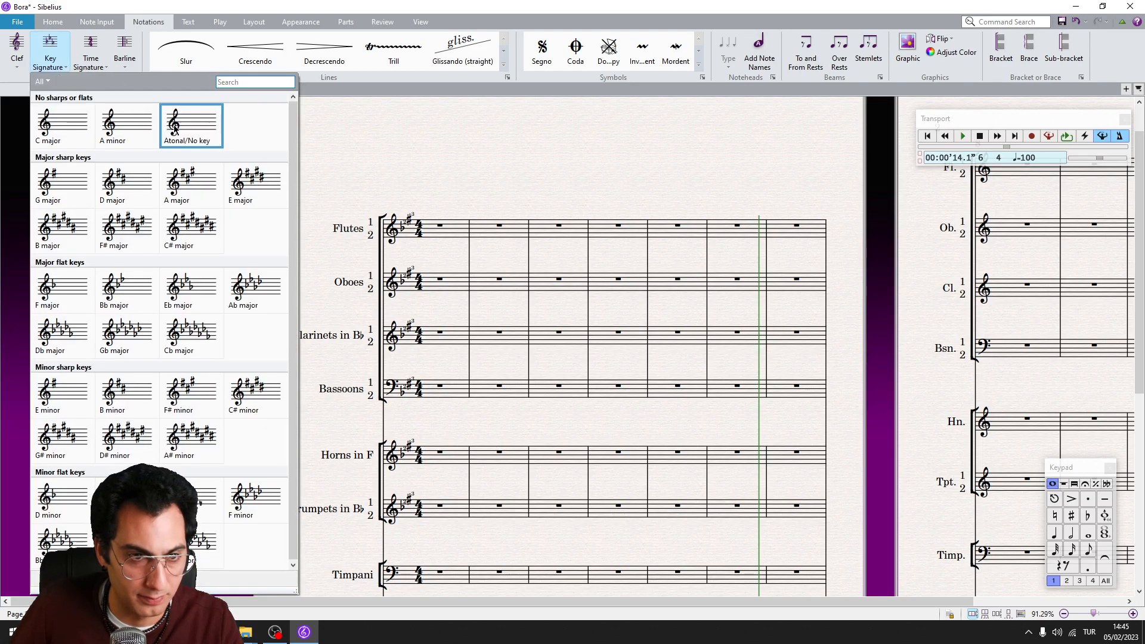
pyautogui.click(143, 22)
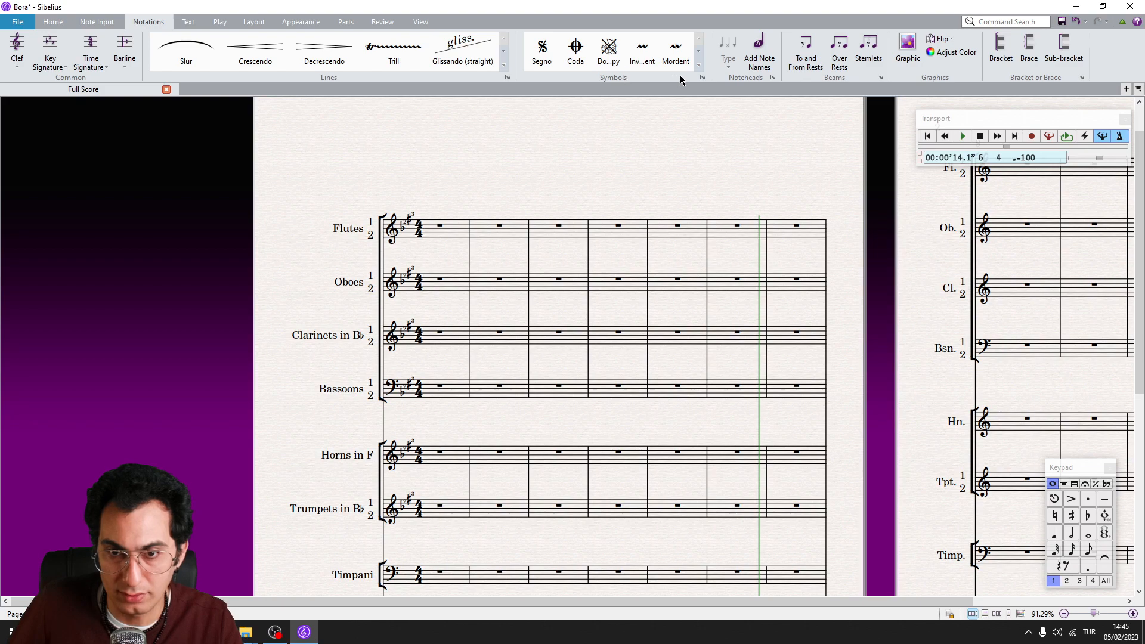
# Start a new symbol in the User-defined section of the symbol list
pyautogui.click(702, 78)
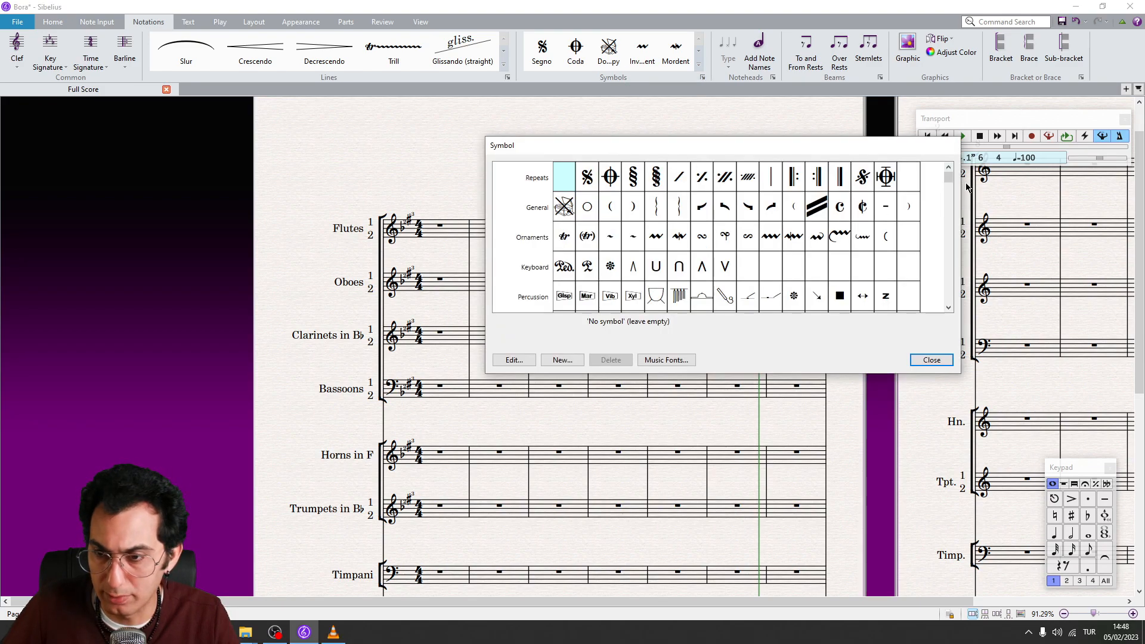
pyautogui.moveTo(948, 178); pyautogui.dragTo(948, 297)
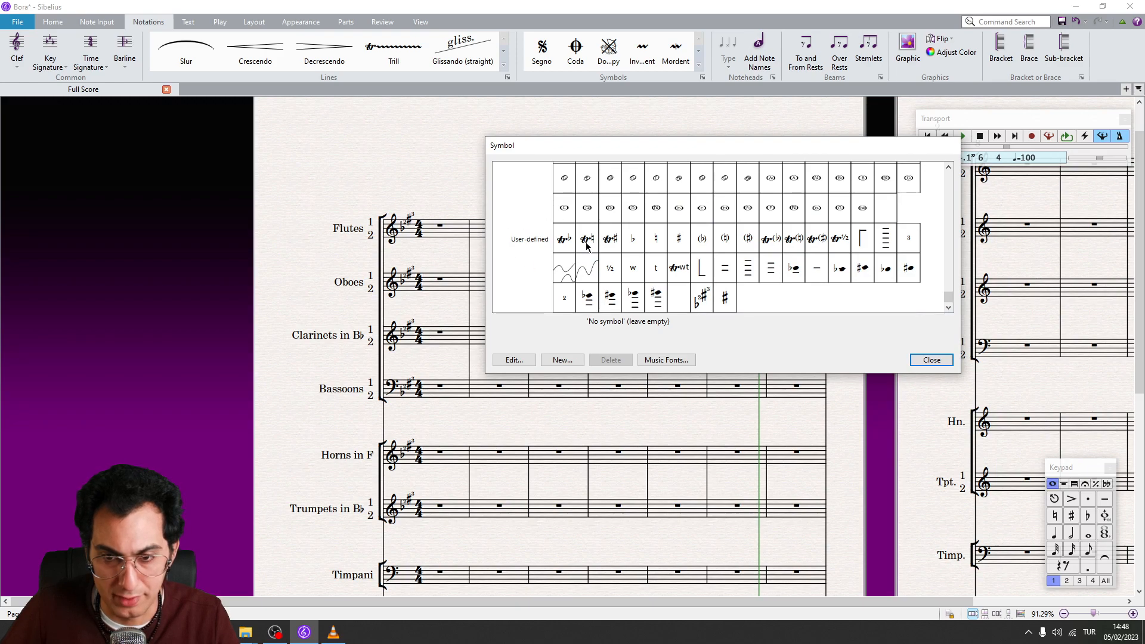
pyautogui.click(684, 305)
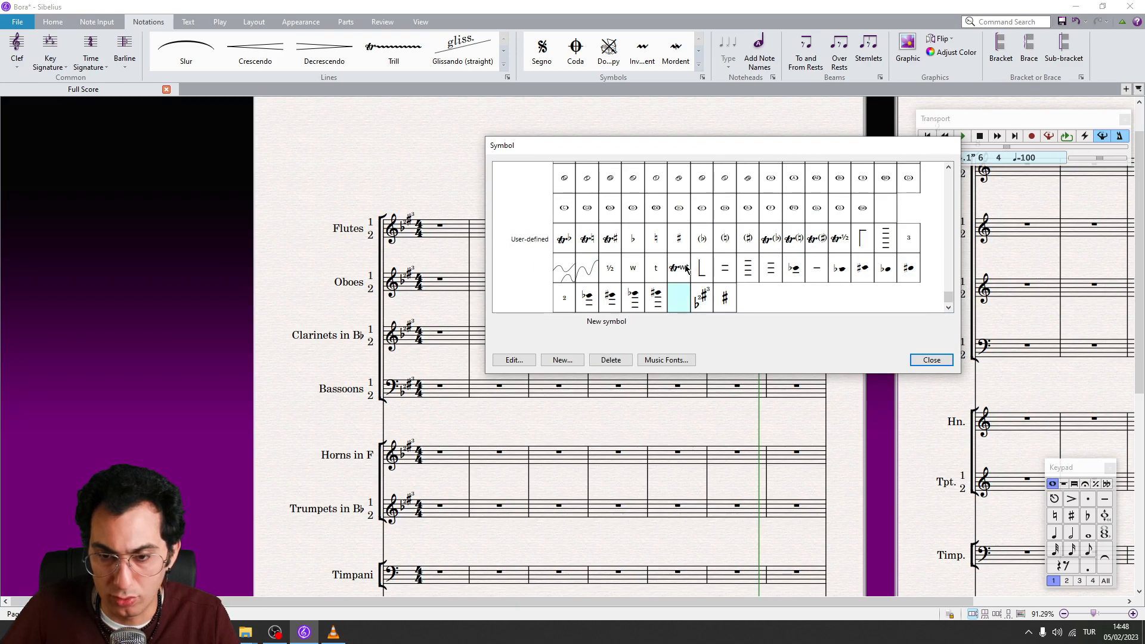
pyautogui.click(565, 362)
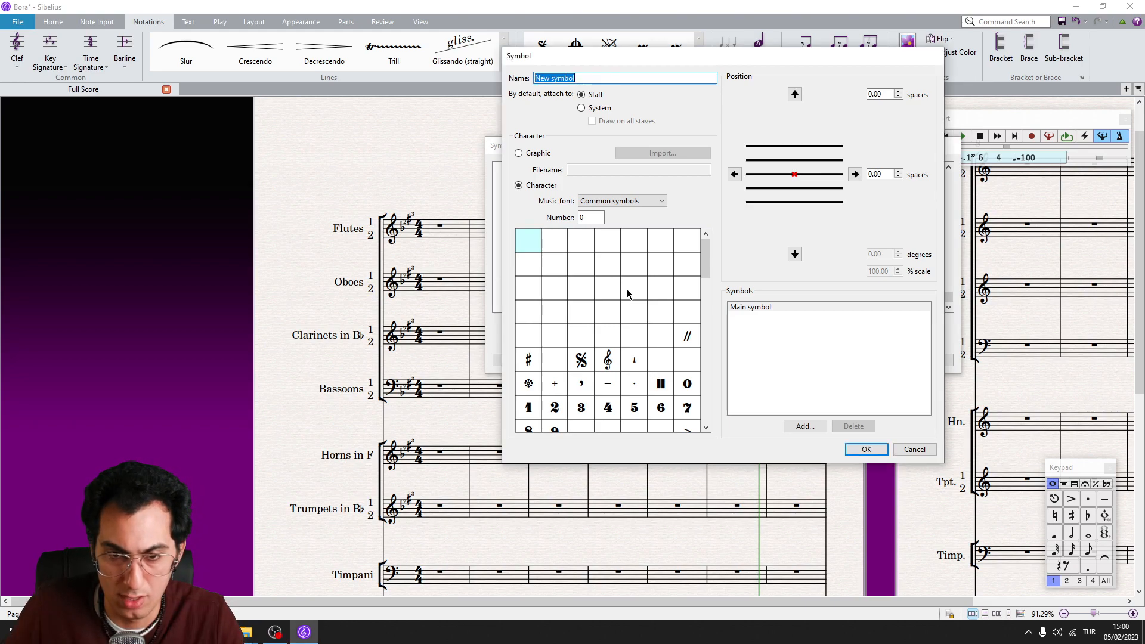
# Use the flat from the Common symbols font (number 98) as the main symbol, shifted horizontally to -1.19 spaces
pyautogui.scroll(-2, 693, 272)
pyautogui.scroll(-2, 693, 272)
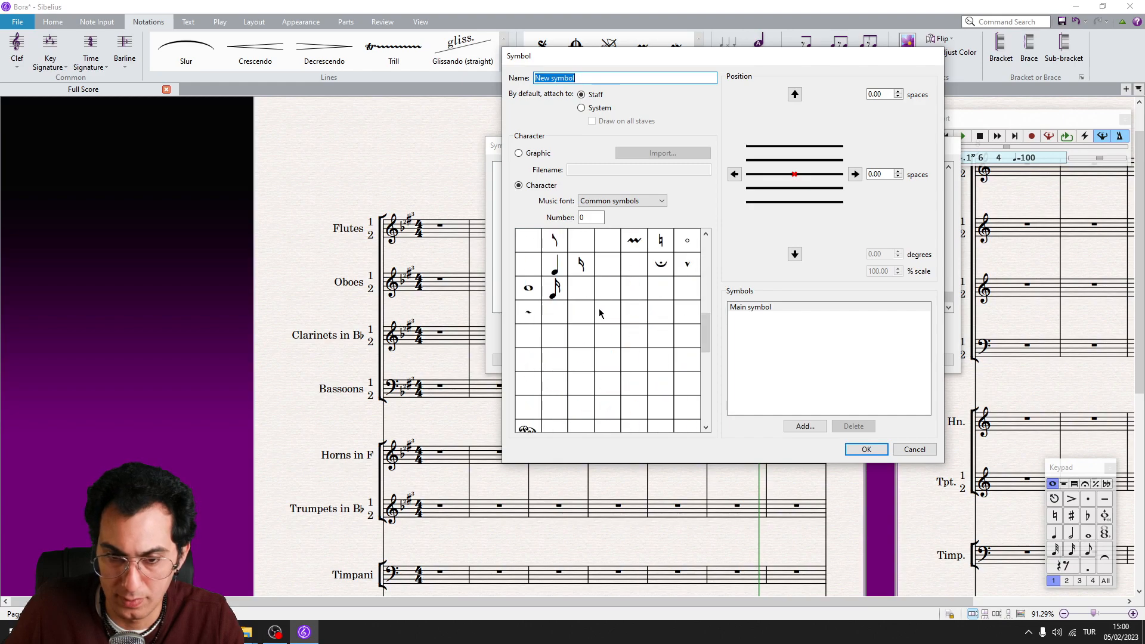
pyautogui.click(527, 359)
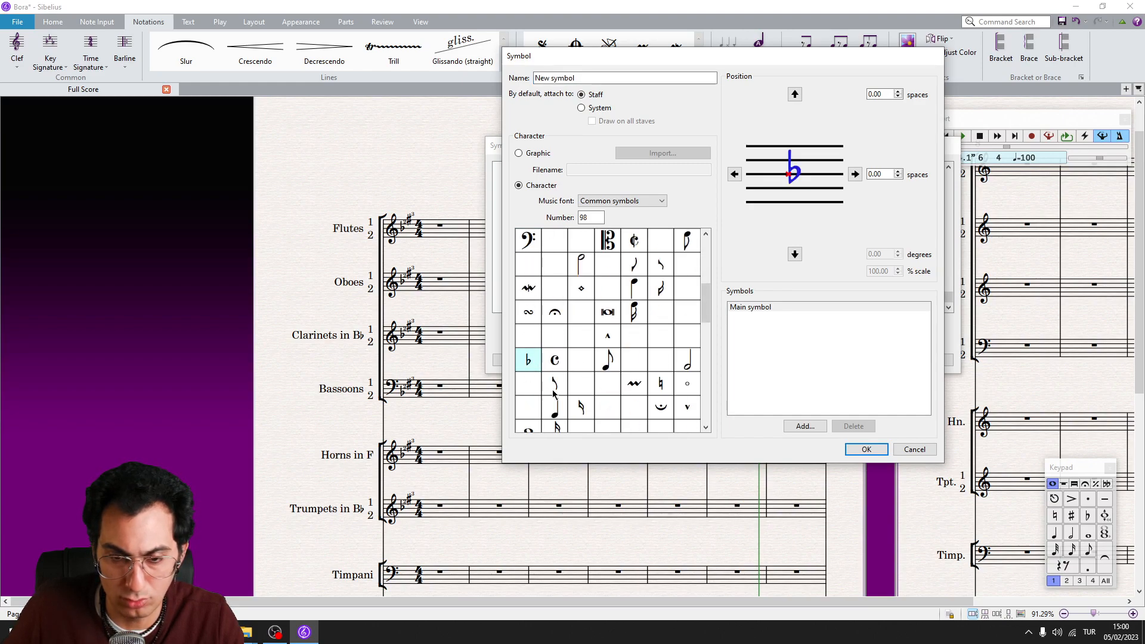
pyautogui.click(733, 175)
pyautogui.click(733, 175)
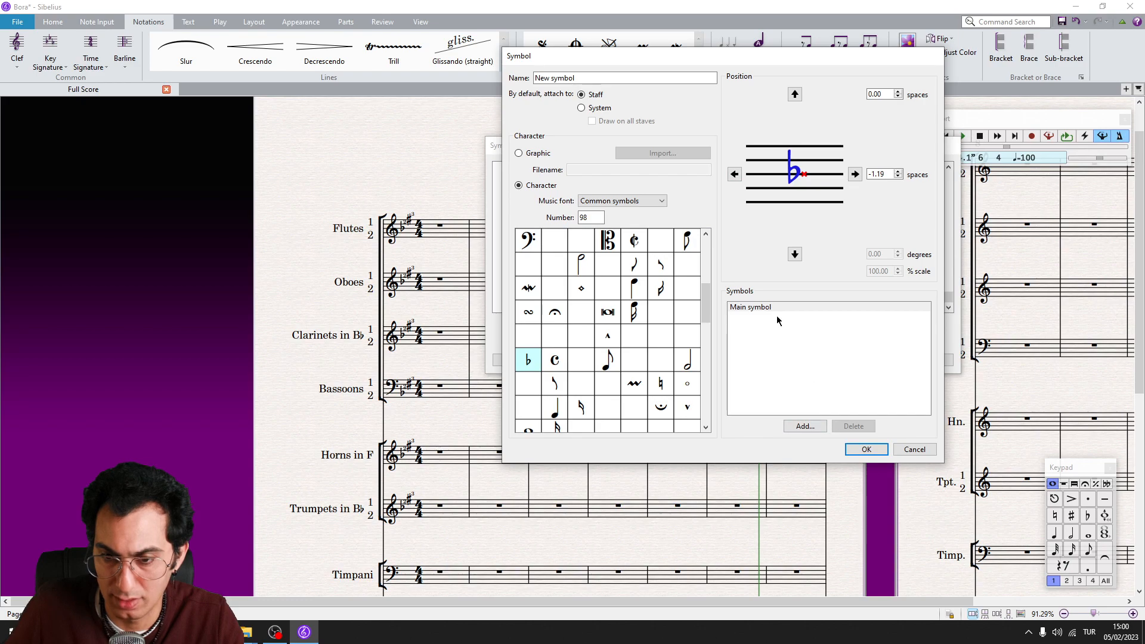
# Add the user-defined numeral 2 as a component of the new symbol
pyautogui.click(805, 359)
pyautogui.click(805, 426)
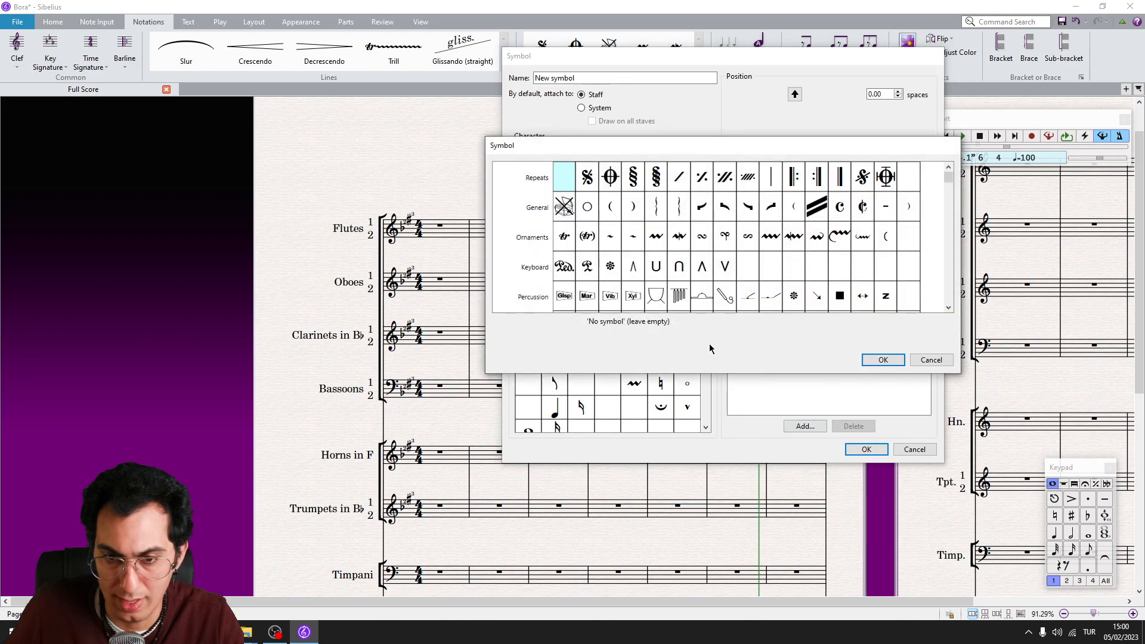
pyautogui.scroll(-15, 637, 290)
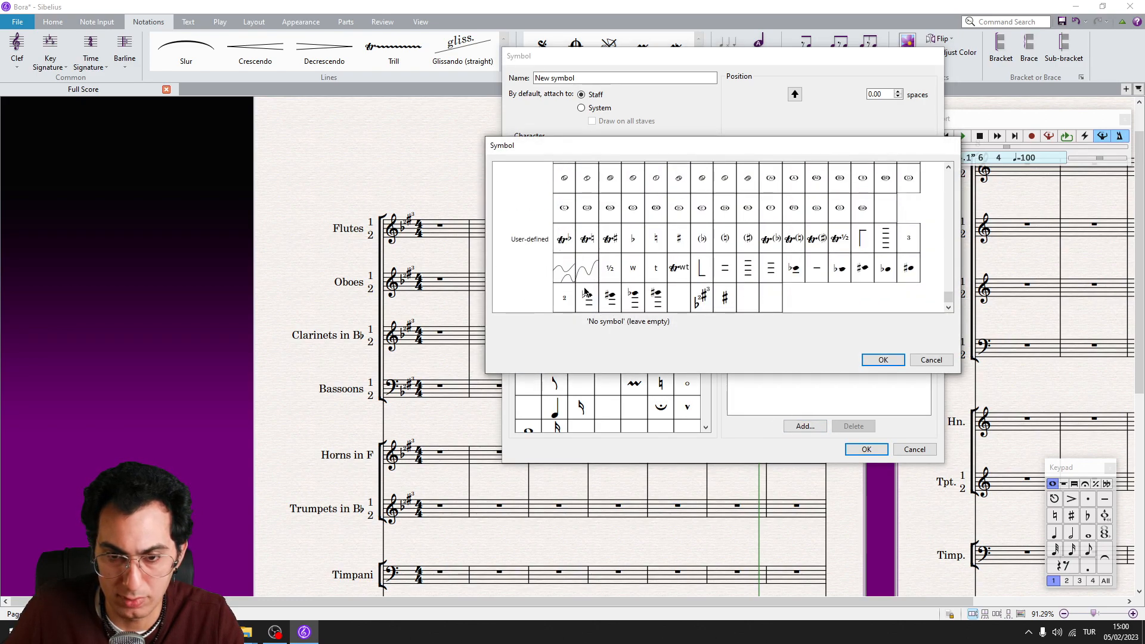
pyautogui.click(565, 300)
pyautogui.click(882, 360)
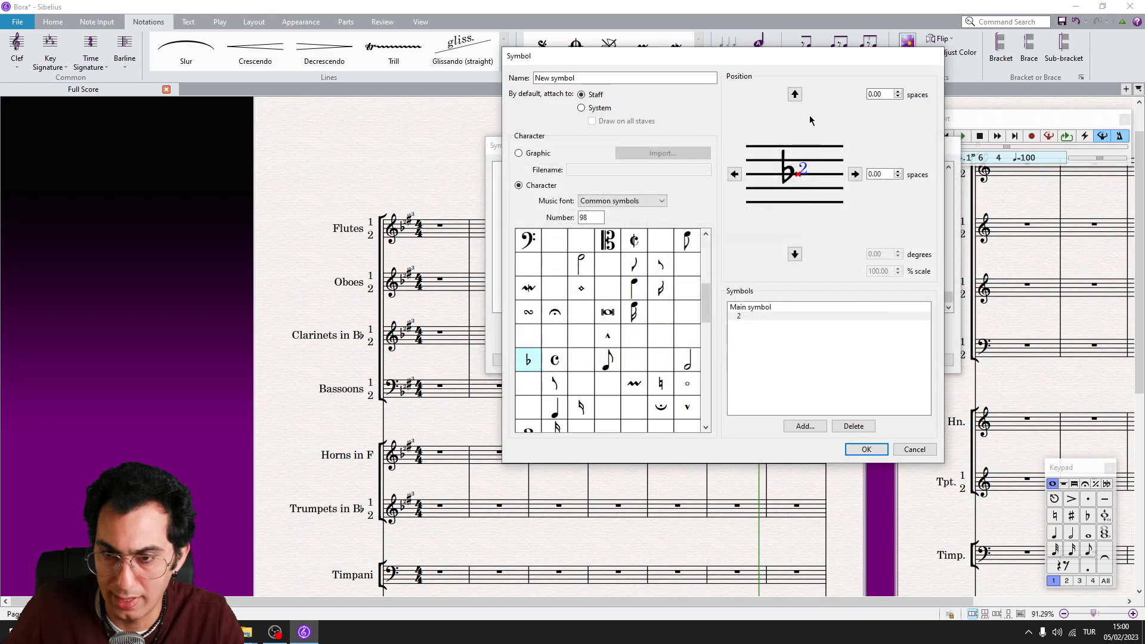
# Position the numeral 2 above the flat at 0.63 spaces vertically and -0.50 spaces horizontally
pyautogui.click(794, 93)
pyautogui.click(734, 174)
pyautogui.click(734, 174)
pyautogui.click(734, 174)
pyautogui.click(794, 94)
pyautogui.click(794, 253)
pyautogui.click(735, 174)
pyautogui.click(735, 174)
pyautogui.click(855, 174)
pyautogui.click(855, 174)
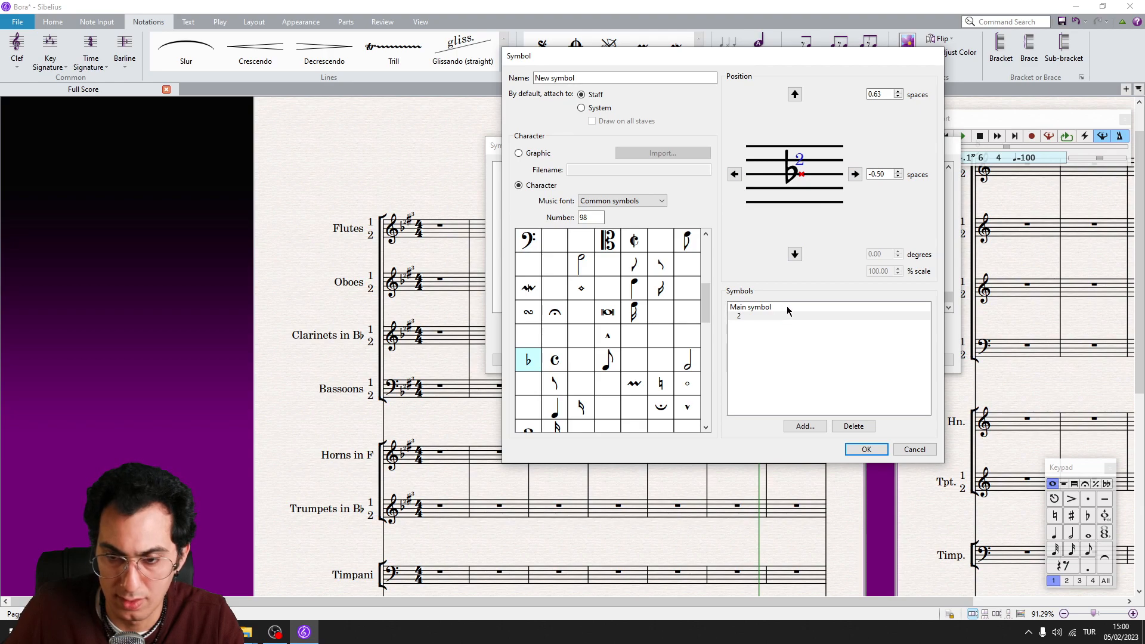
# Add the user-defined sharp as another component of the symbol
pyautogui.click(805, 426)
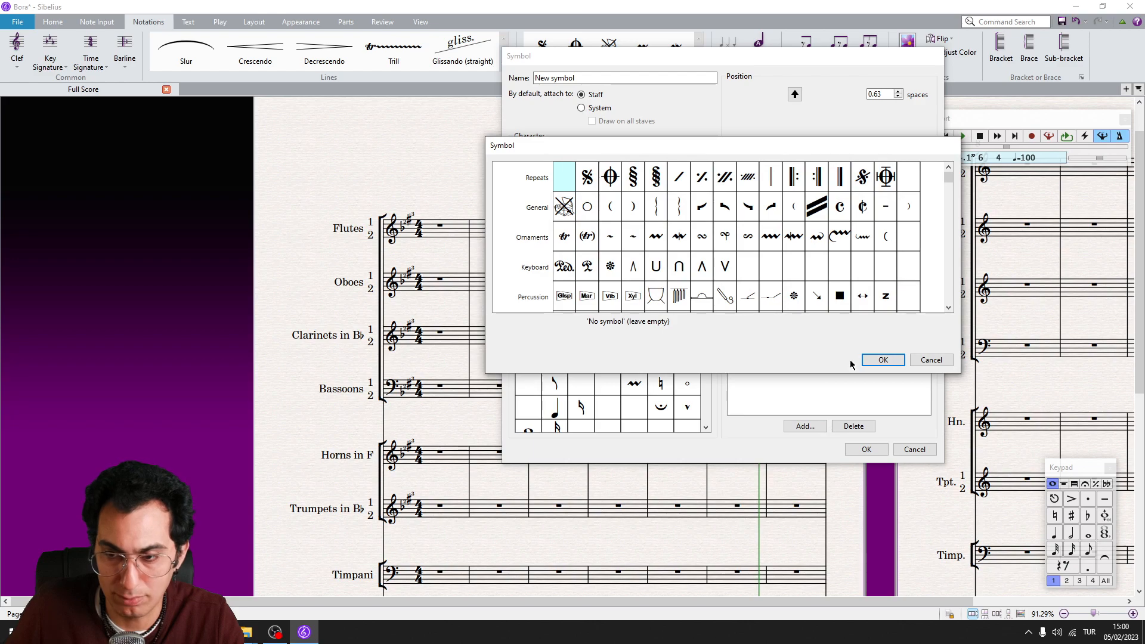
pyautogui.scroll(-15, 802, 234)
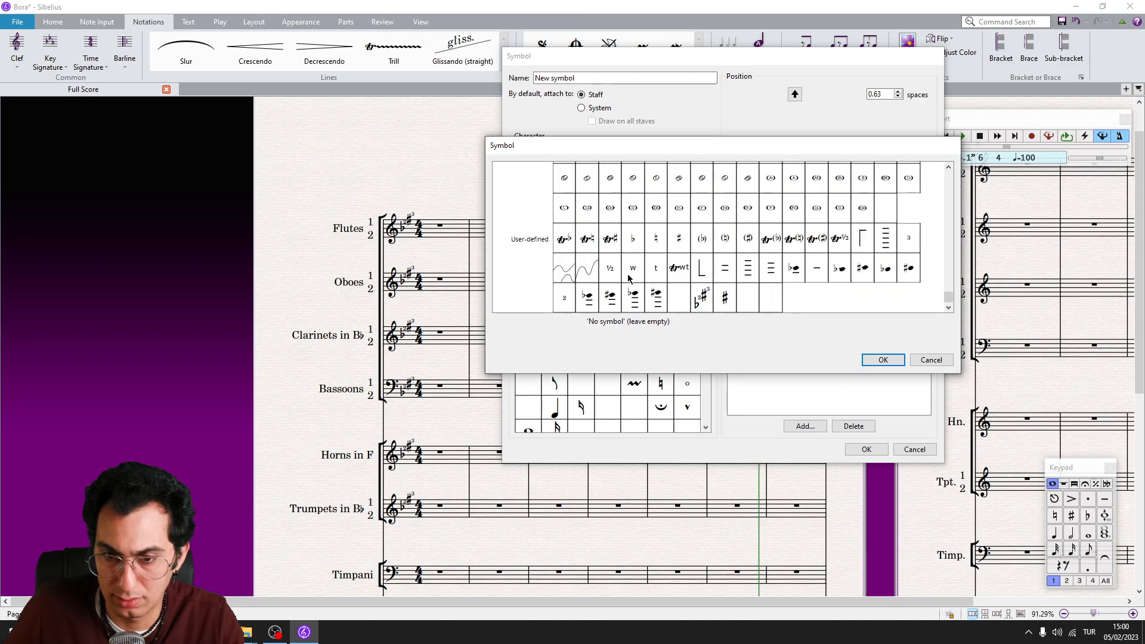
pyautogui.click(724, 298)
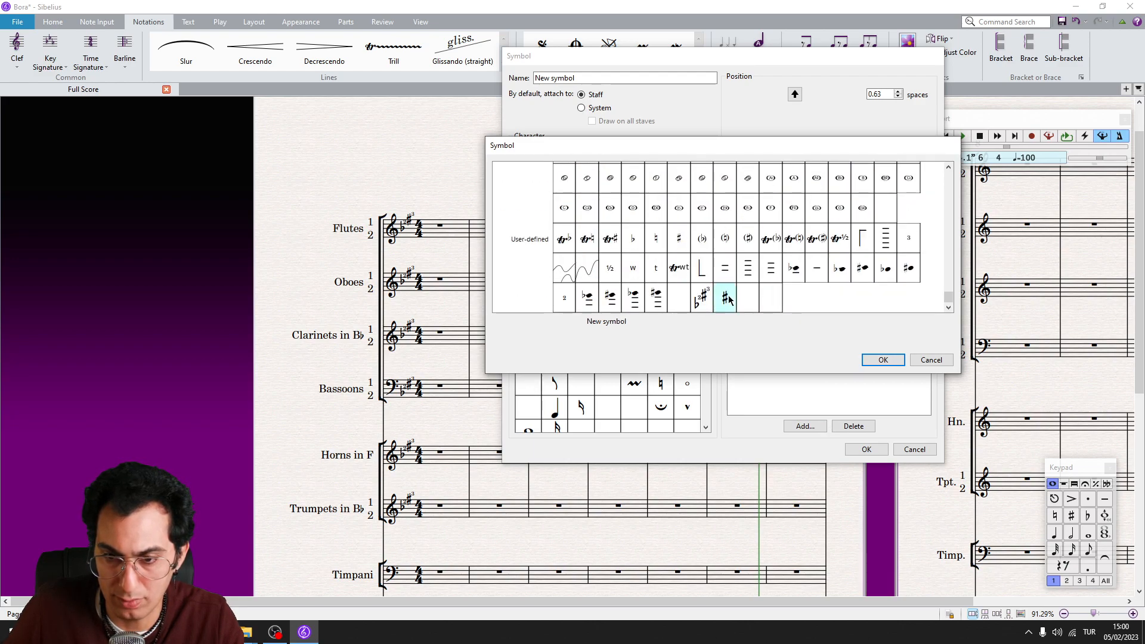
pyautogui.click(883, 359)
# Raise the sharp to 2.00 spaces and shift it horizontally to 0.31 spaces
pyautogui.click(794, 94)
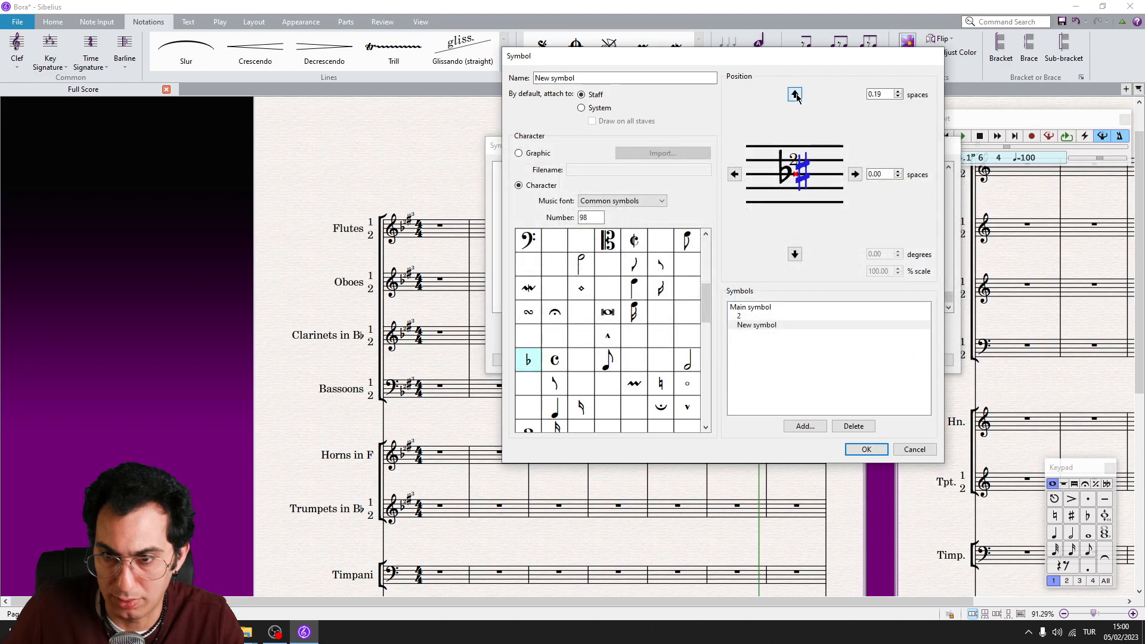
pyautogui.moveTo(796, 96); pyautogui.dragTo(796, 95)
pyautogui.click(796, 95)
pyautogui.click(796, 95)
pyautogui.click(797, 95)
pyautogui.click(855, 175)
pyautogui.click(856, 174)
pyautogui.click(855, 174)
pyautogui.click(856, 175)
pyautogui.click(856, 175)
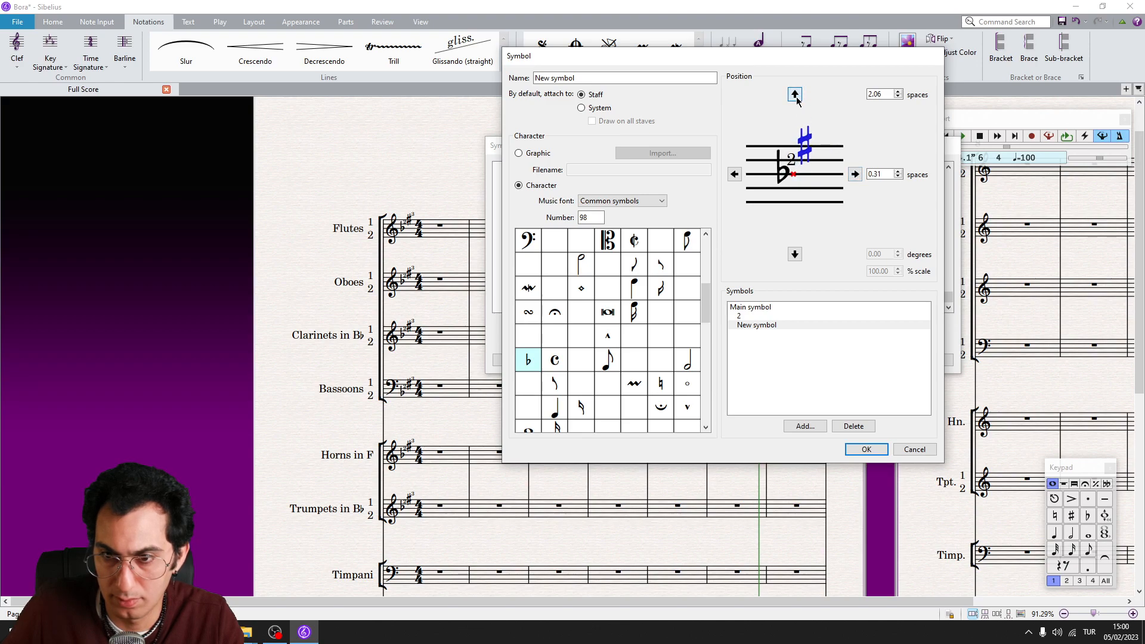
# Add the user-defined numeral 3 as a further component of the symbol
pyautogui.click(810, 381)
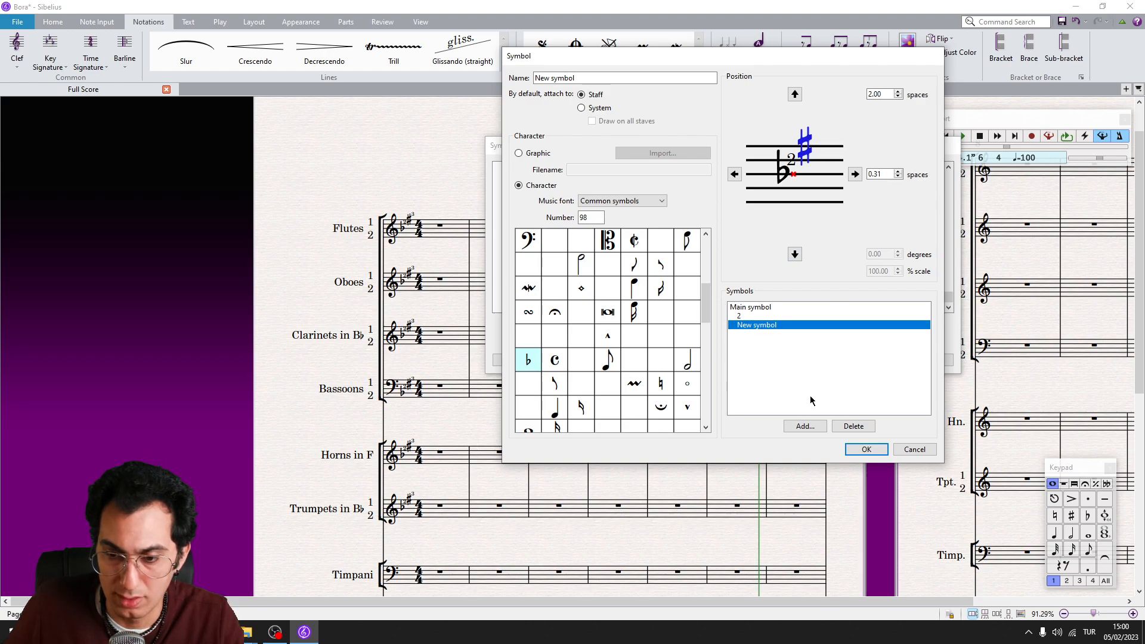
pyautogui.click(805, 425)
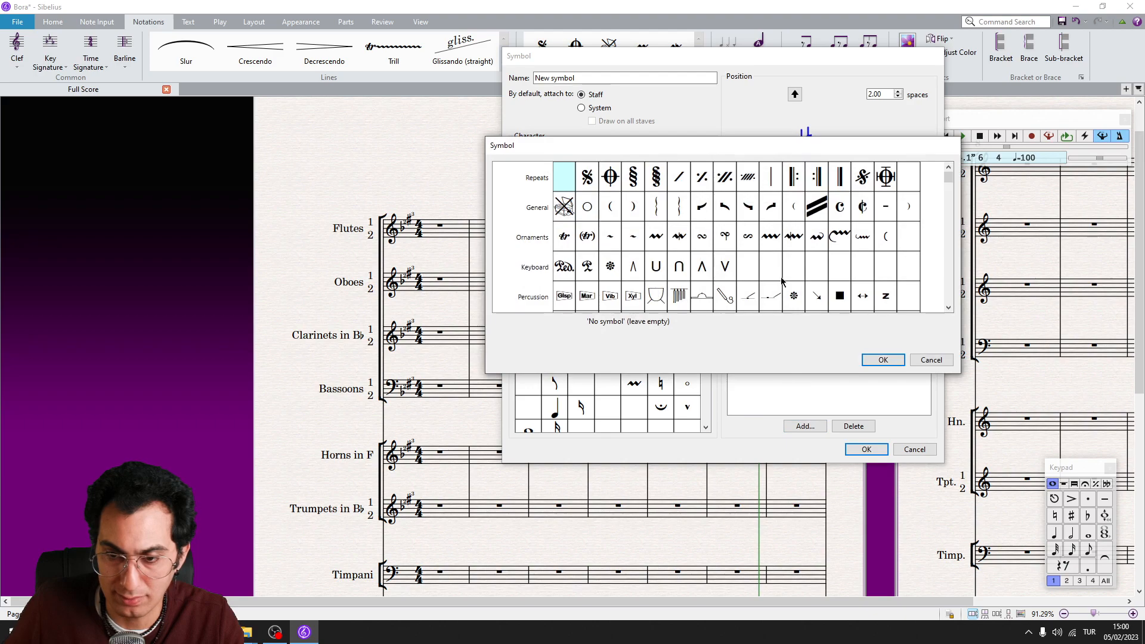
pyautogui.scroll(-10, 778, 250)
pyautogui.click(910, 237)
pyautogui.click(879, 360)
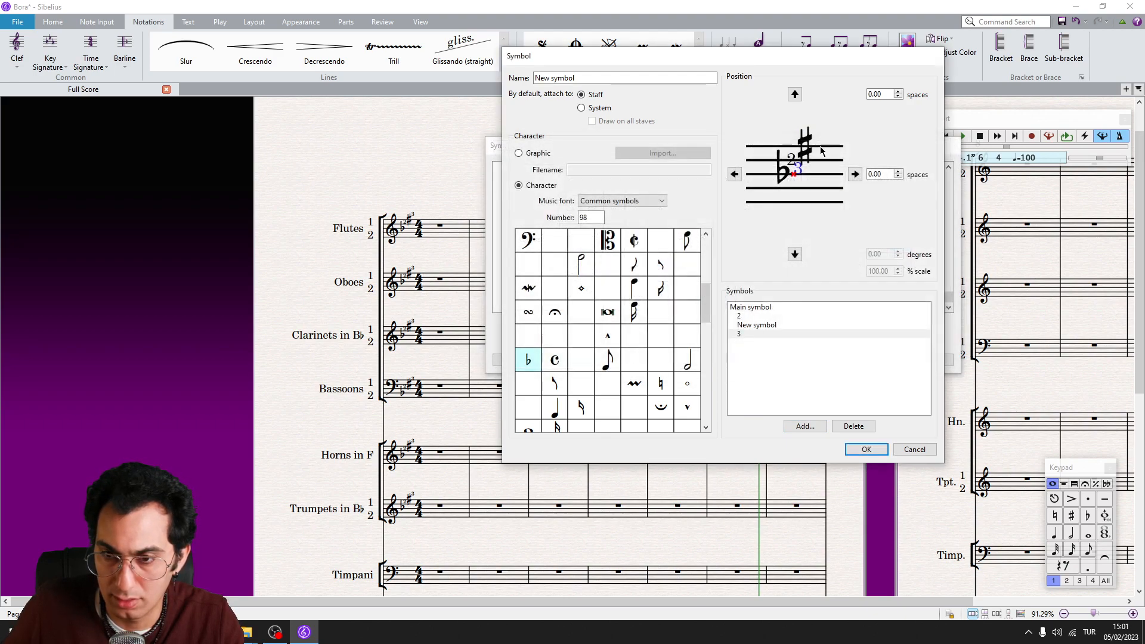
# Position the numeral 3 beside the sharp at 2.88 spaces vertically and 1.31 horizontally, then save the symbol and close the symbol list
pyautogui.click(794, 94)
pyautogui.click(855, 174)
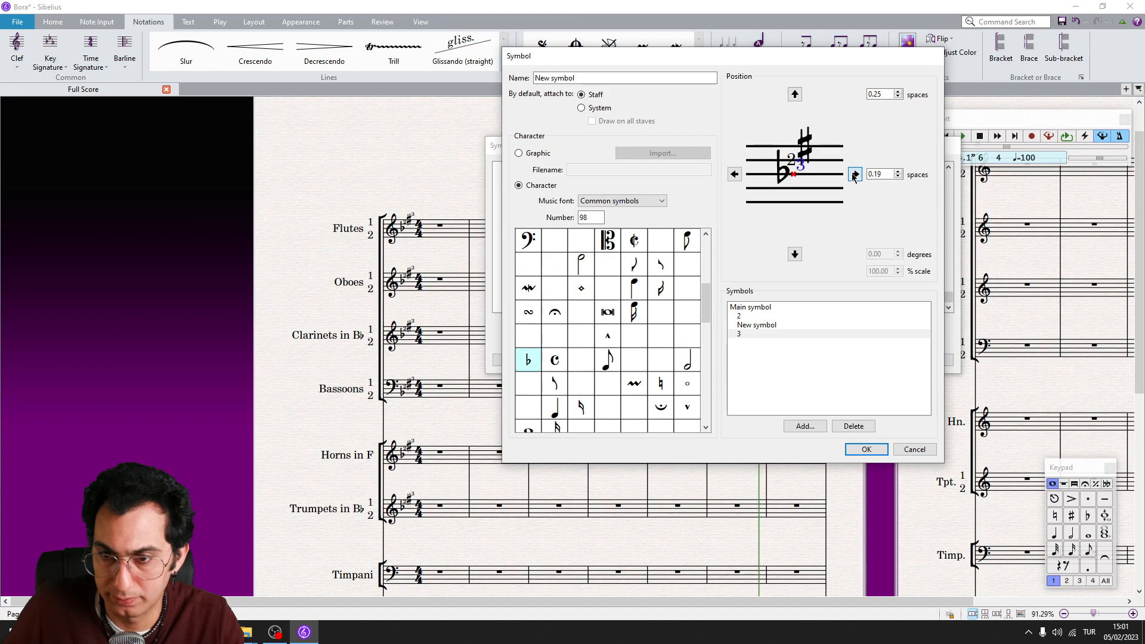
pyautogui.click(854, 174)
pyautogui.click(854, 174)
pyautogui.click(854, 174)
pyautogui.click(794, 94)
pyautogui.click(796, 95)
pyautogui.click(795, 94)
pyautogui.click(796, 95)
pyautogui.click(795, 94)
pyautogui.click(796, 94)
pyautogui.click(796, 94)
pyautogui.click(795, 94)
pyautogui.click(795, 94)
pyautogui.click(795, 94)
pyautogui.click(795, 94)
pyautogui.click(796, 95)
pyautogui.click(796, 94)
pyautogui.click(855, 174)
pyautogui.click(795, 94)
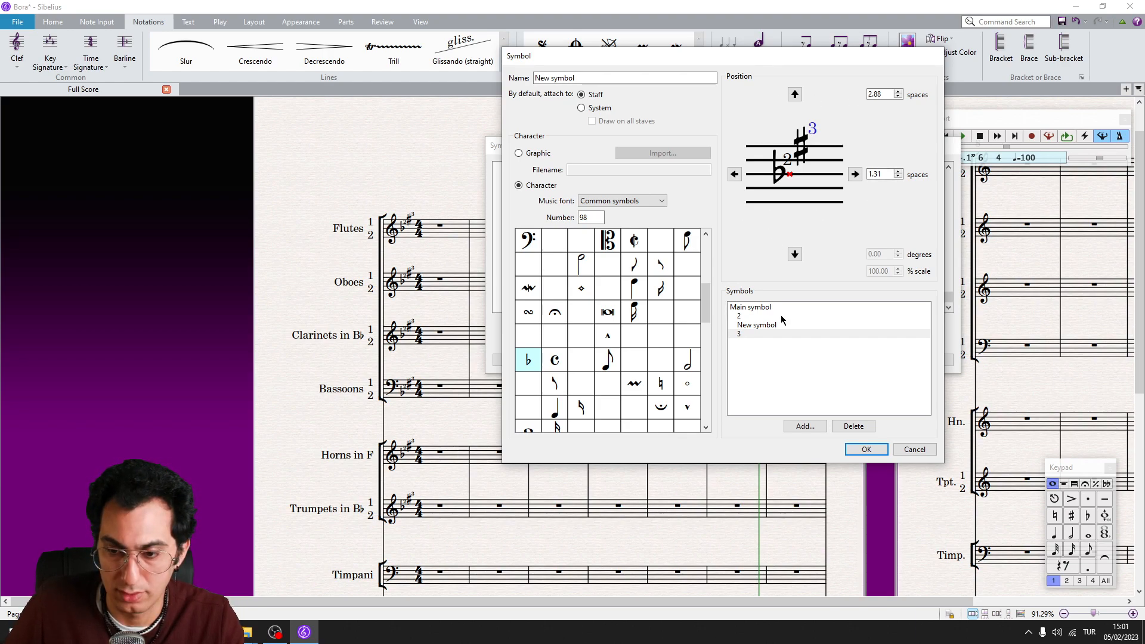
pyautogui.click(866, 449)
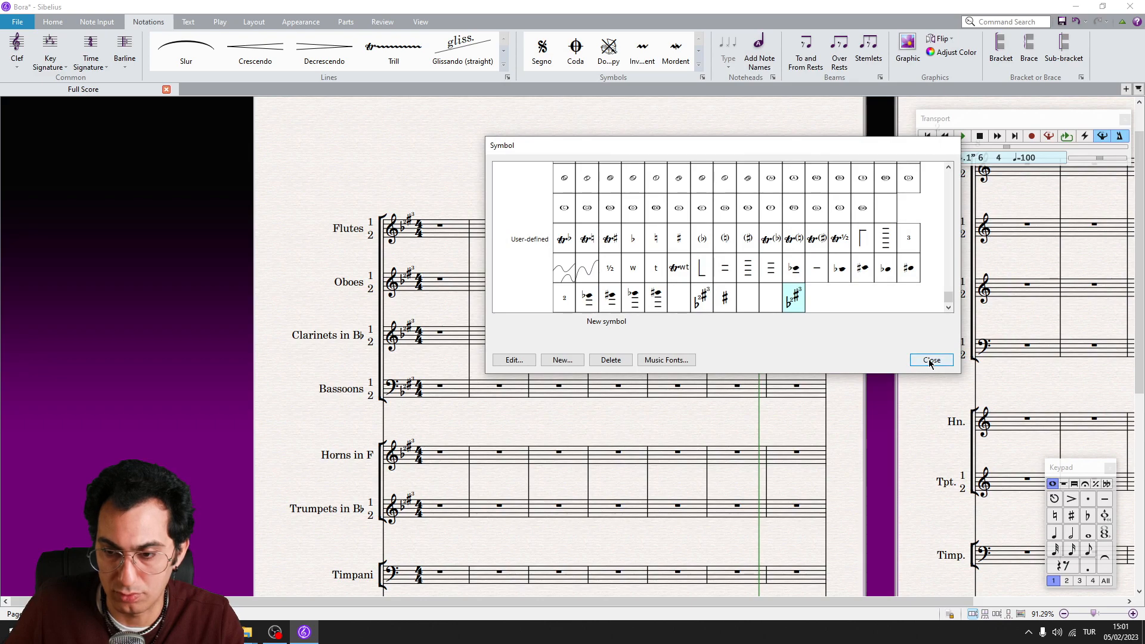
pyautogui.click(930, 360)
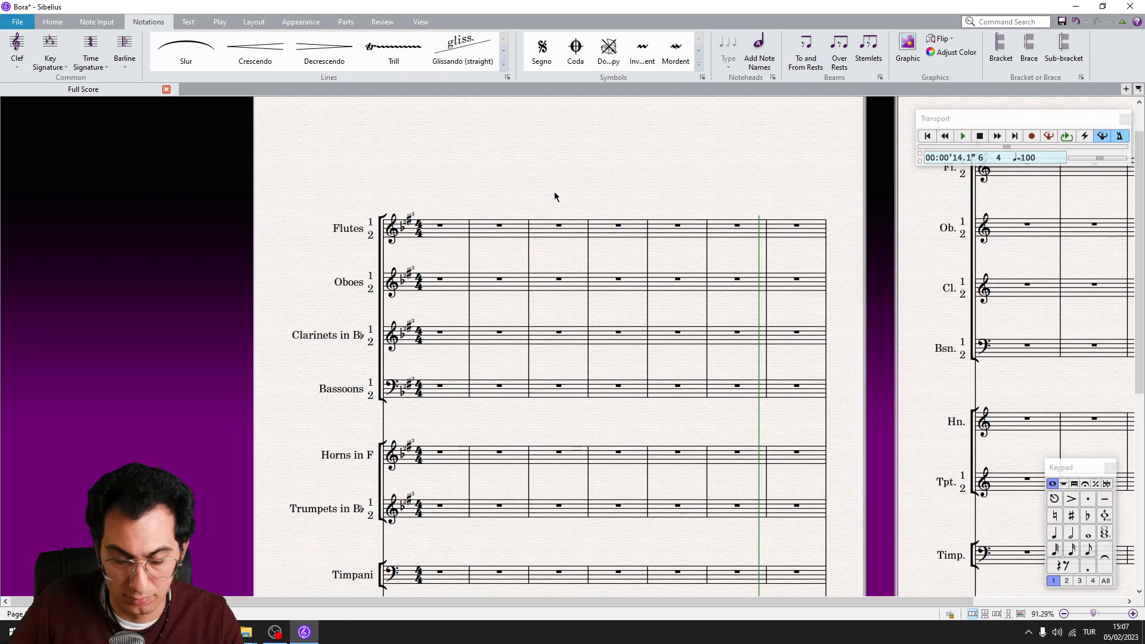
# Place the custom flat-and-sharp key signature symbol at the start of bar 3 on the Flutes, Oboes, Clarinets and Bassoons staves
pyautogui.press('z')
pyautogui.click(565, 95)
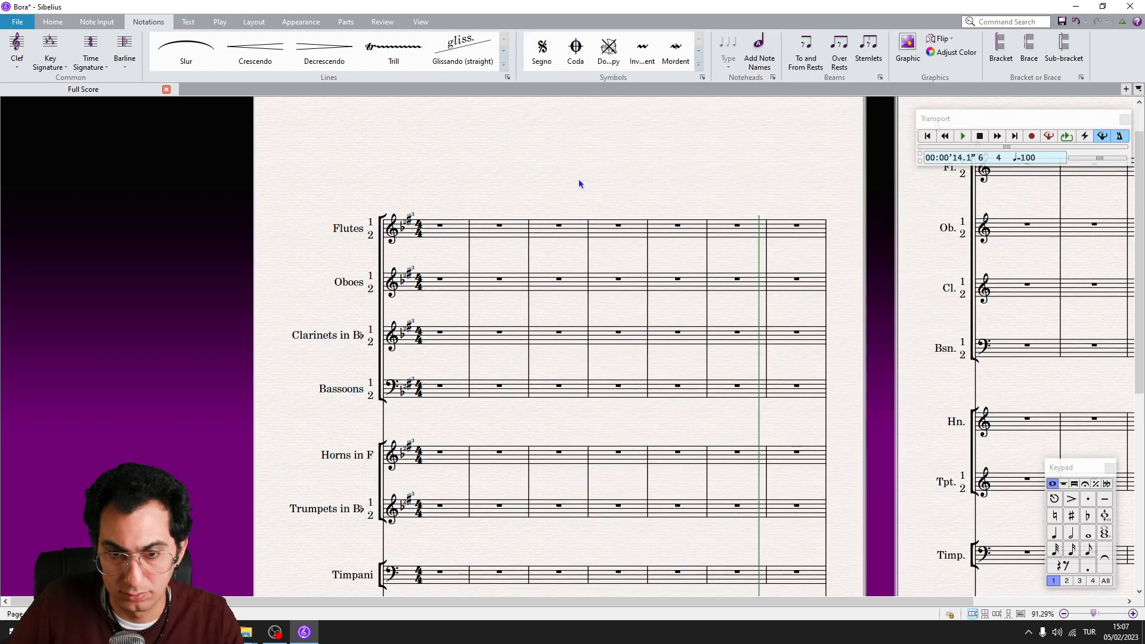
pyautogui.click(535, 235)
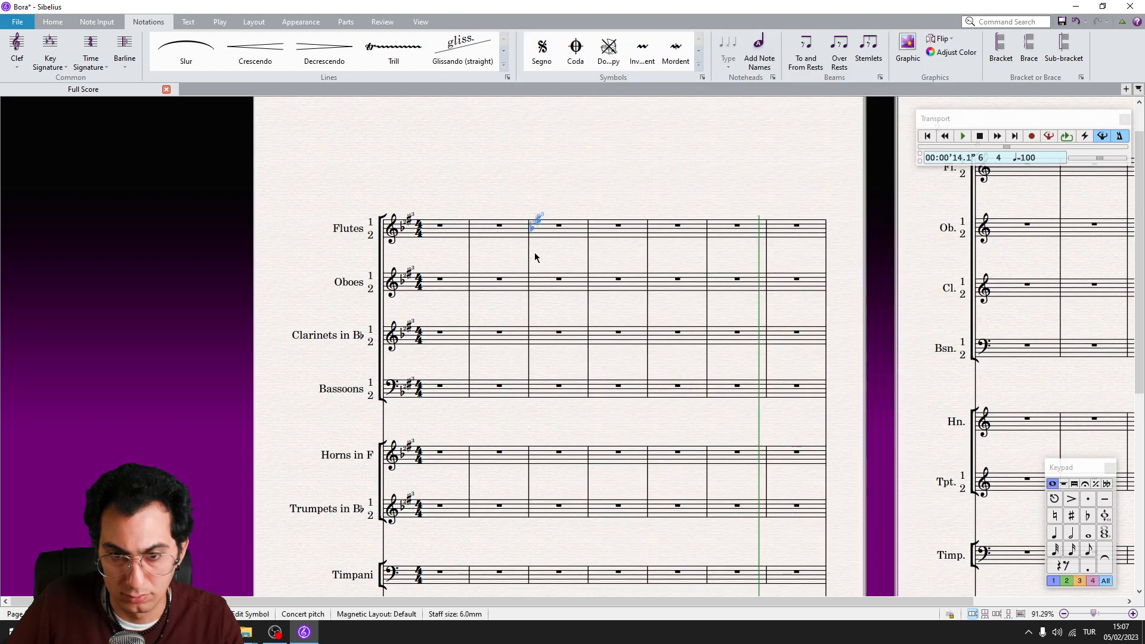
pyautogui.keyDown('alt'); pyautogui.click(537, 298); pyautogui.keyUp('alt')
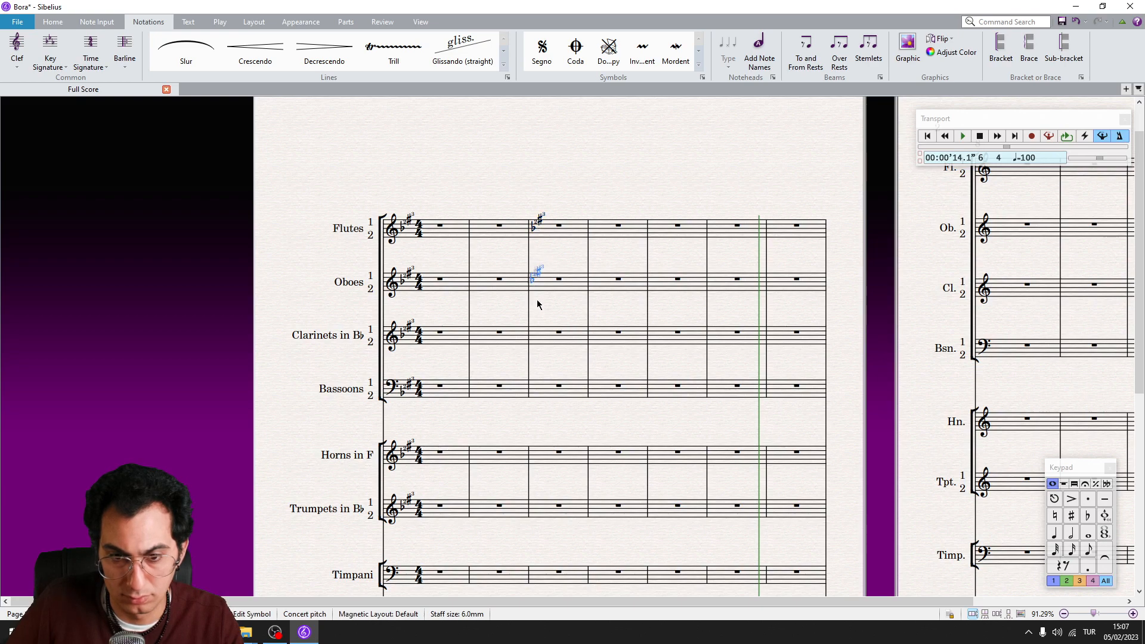
pyautogui.keyDown('alt'); pyautogui.click(536, 336); pyautogui.keyUp('alt')
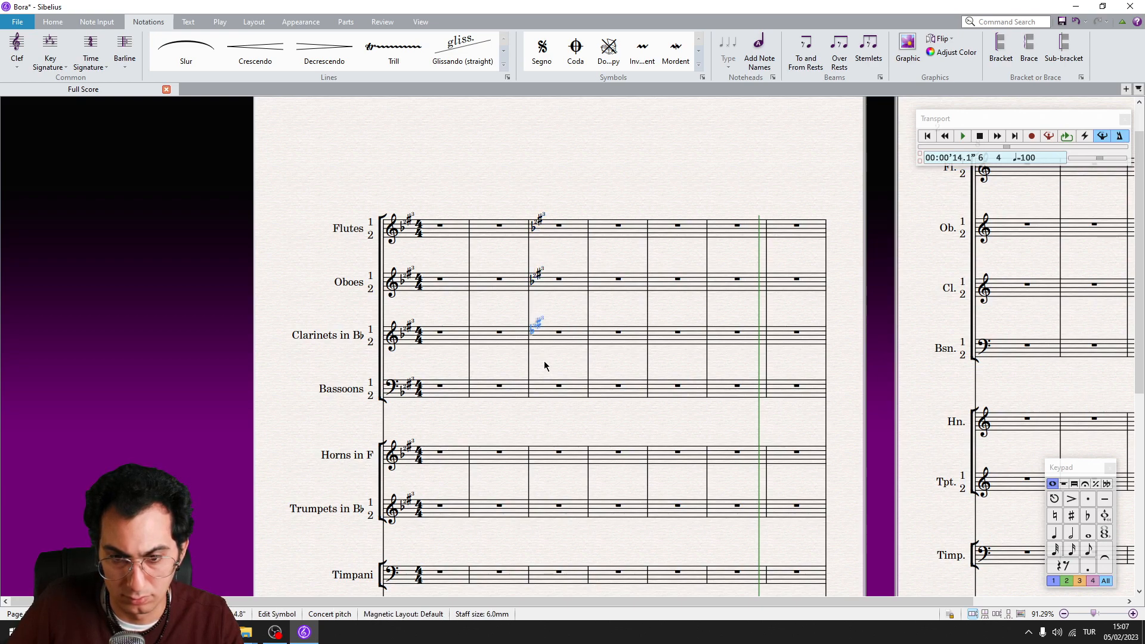
pyautogui.keyDown('alt'); pyautogui.click(544, 387); pyautogui.keyUp('alt')
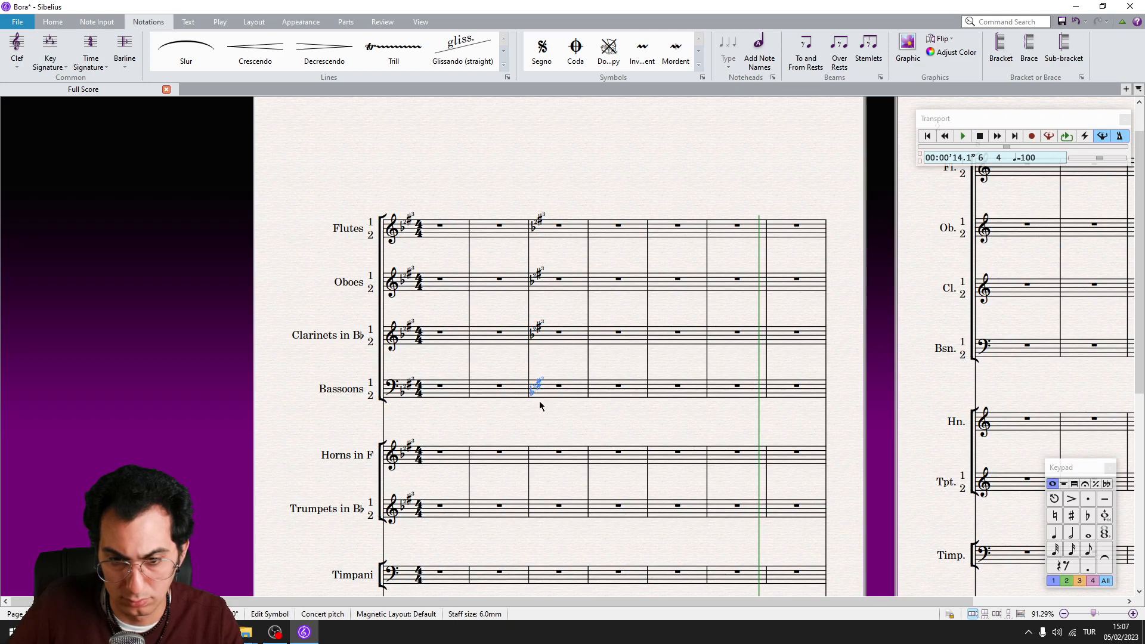
# Select all four key signature symbols in bar 3 and nudge them slightly to the right
pyautogui.keyDown('ctrl'); pyautogui.click(536, 330); pyautogui.keyUp('ctrl')
pyautogui.keyDown('ctrl'); pyautogui.click(538, 272); pyautogui.keyUp('ctrl')
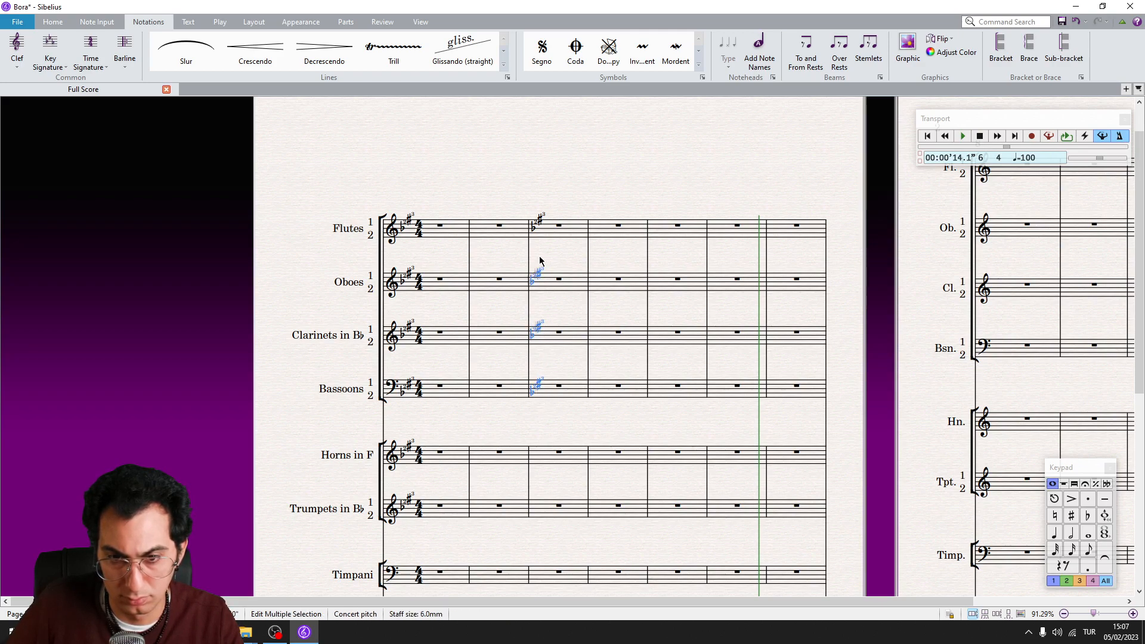
pyautogui.keyDown('ctrl'); pyautogui.click(539, 218); pyautogui.keyUp('ctrl')
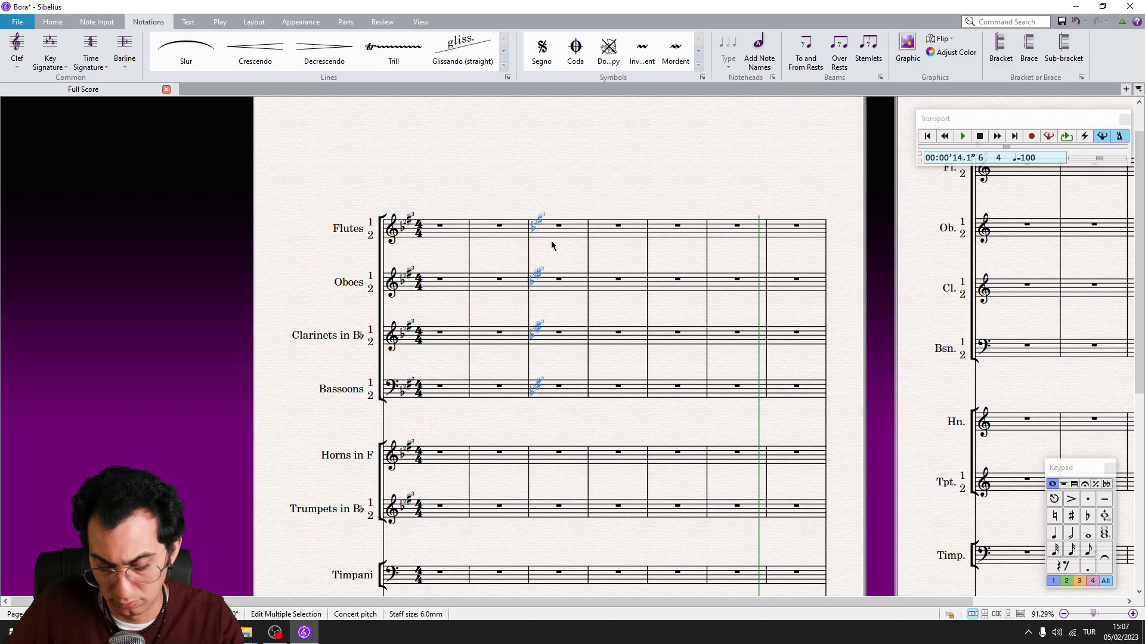
pyautogui.press('Right')
pyautogui.press('Right')
pyautogui.press('Right')
pyautogui.click(560, 299)
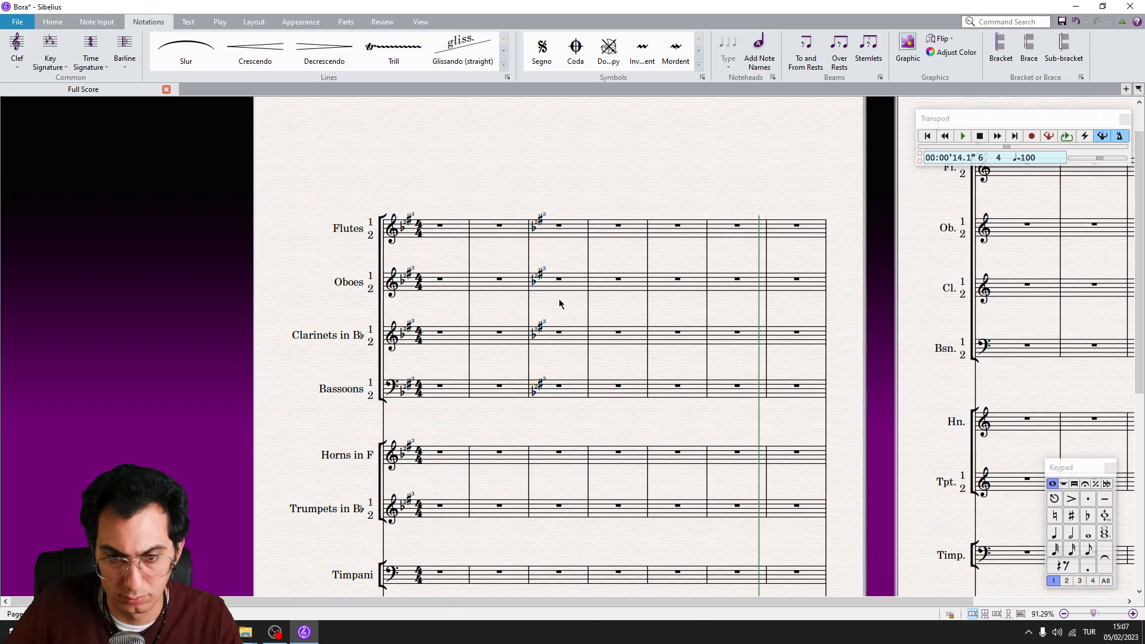